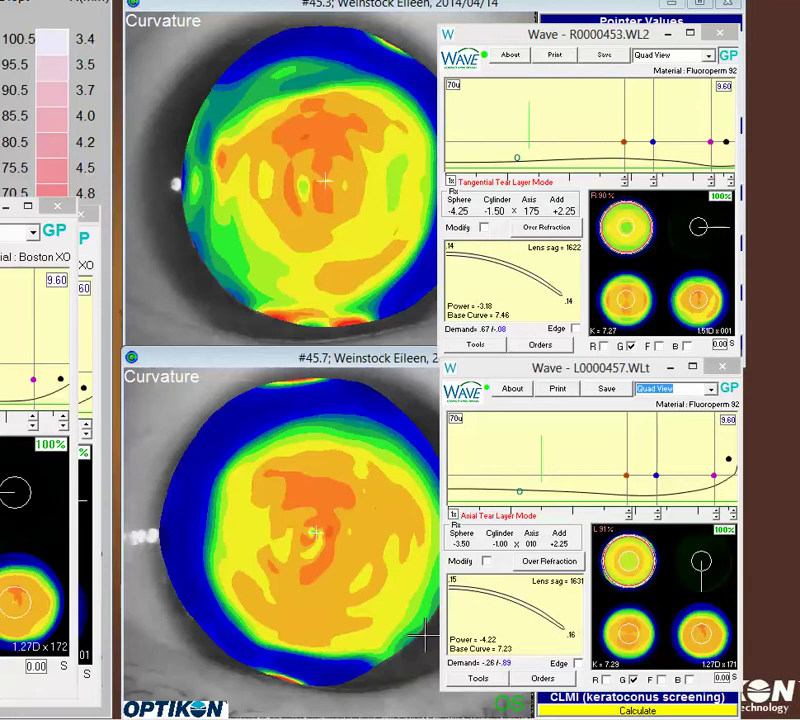
Examine the tear layer profile of the right-eye Fluoroperm 92 lens (R0000453.WL2) along its vertical, horizontal and oblique meridians
{"action": "left_click_drag", "start_coordinate": [588, 34], "coordinate": [589, 12]}
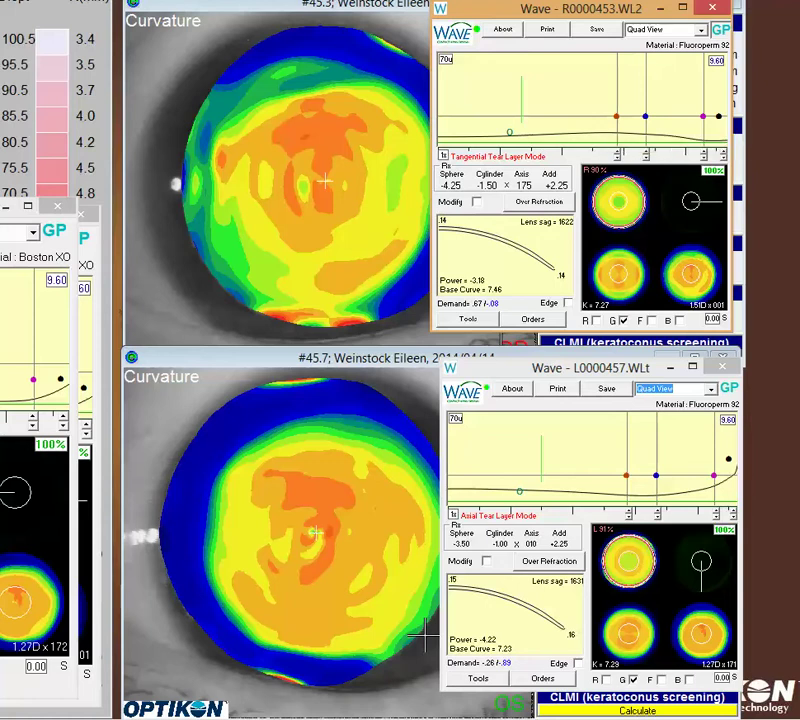
{"action": "left_click", "coordinate": [641, 185]}
{"action": "left_click", "coordinate": [628, 182]}
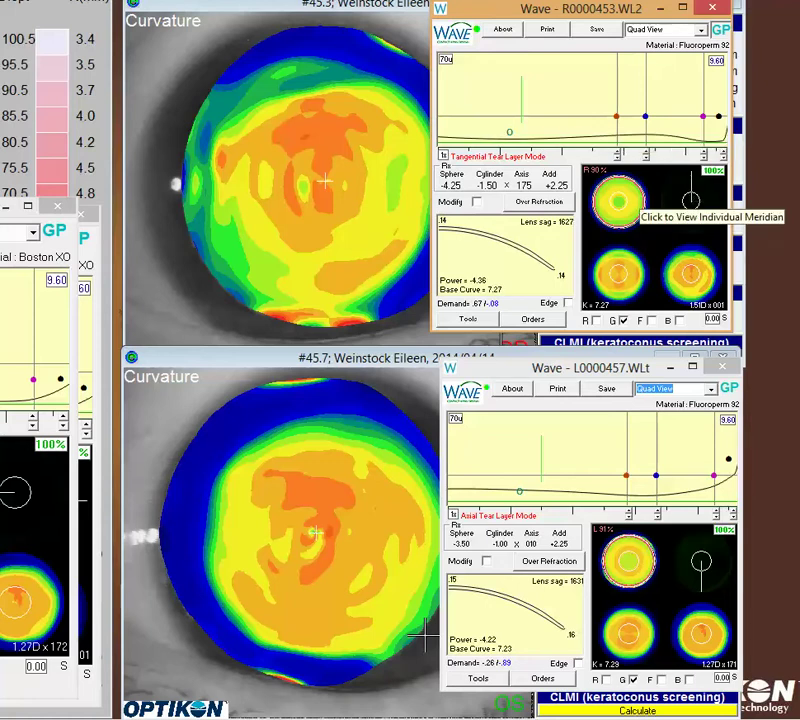
{"action": "left_click", "coordinate": [672, 182]}
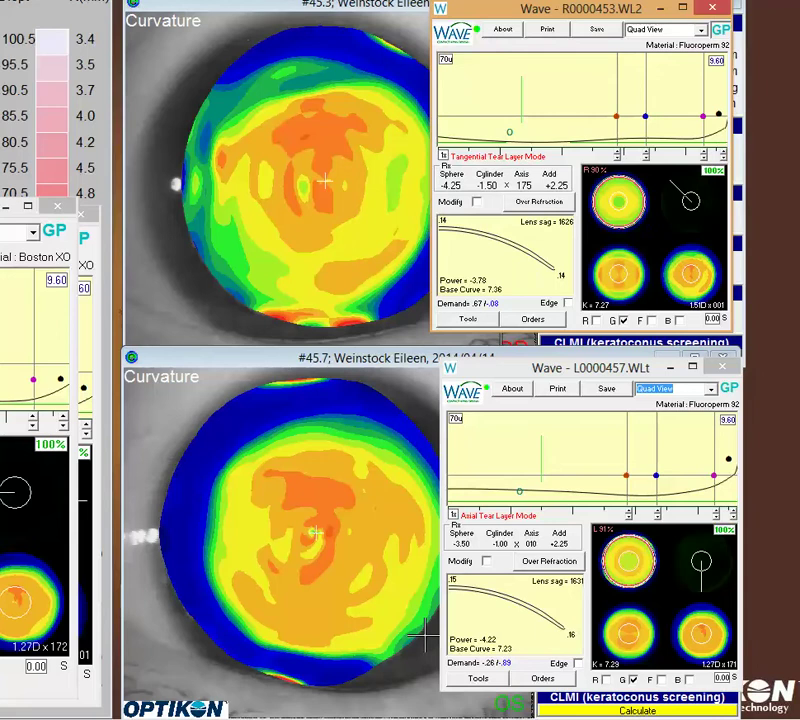
{"action": "left_click", "coordinate": [720, 202]}
{"action": "left_click", "coordinate": [690, 186]}
{"action": "left_click", "coordinate": [674, 184]}
{"action": "left_click", "coordinate": [720, 202]}
{"action": "left_click", "coordinate": [690, 186]}
{"action": "left_click", "coordinate": [674, 184]}
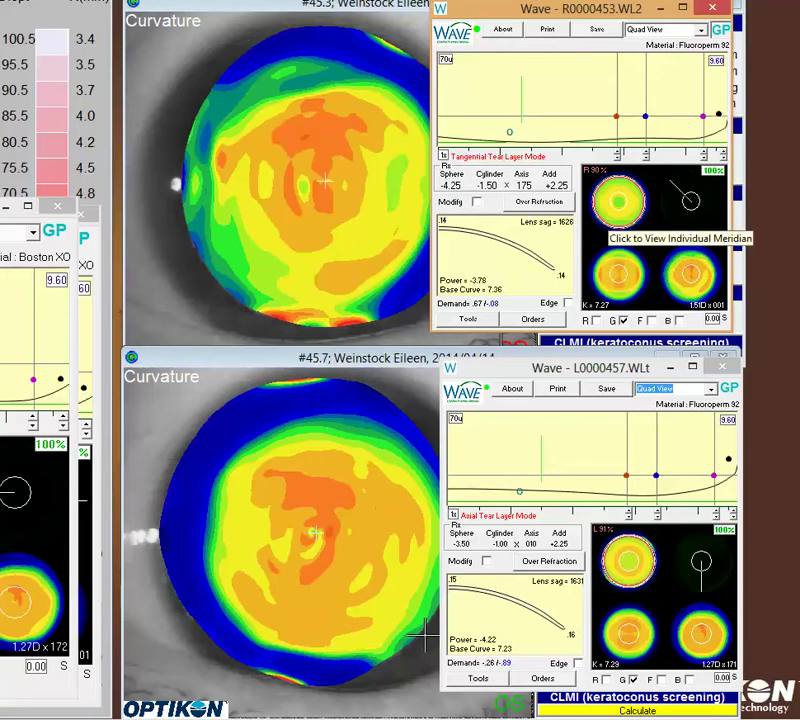
{"action": "left_click", "coordinate": [720, 202]}
{"action": "left_click", "coordinate": [712, 181]}
{"action": "left_click", "coordinate": [634, 187]}
{"action": "left_click", "coordinate": [674, 184]}
{"action": "left_click", "coordinate": [672, 220]}
{"action": "left_click", "coordinate": [711, 221]}
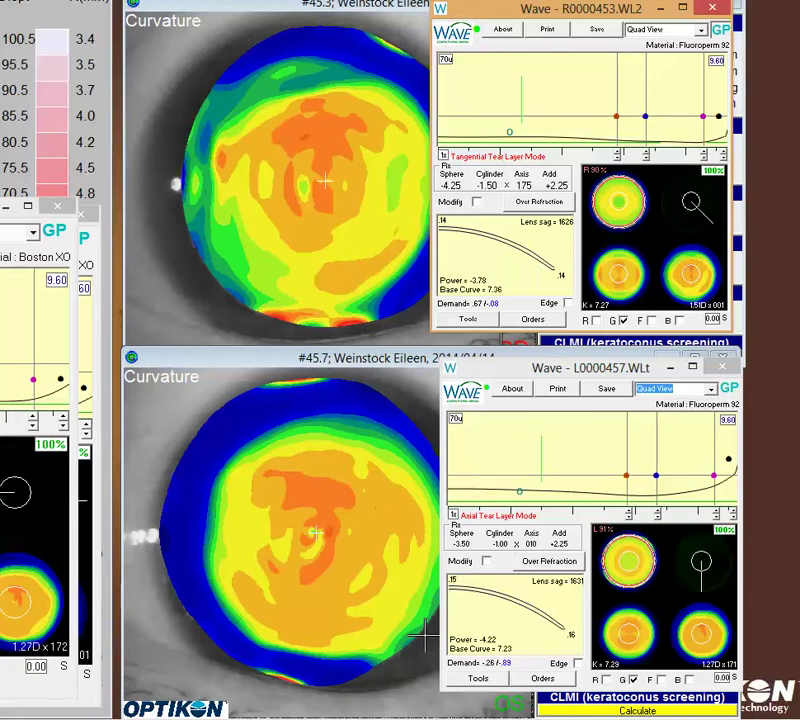
Bring the right-eye Boston XO lens into view and move its back optic zone point and the adjacent blue zone point inward
{"action": "left_click_drag", "start_coordinate": [4, 206], "coordinate": [0, 390]}
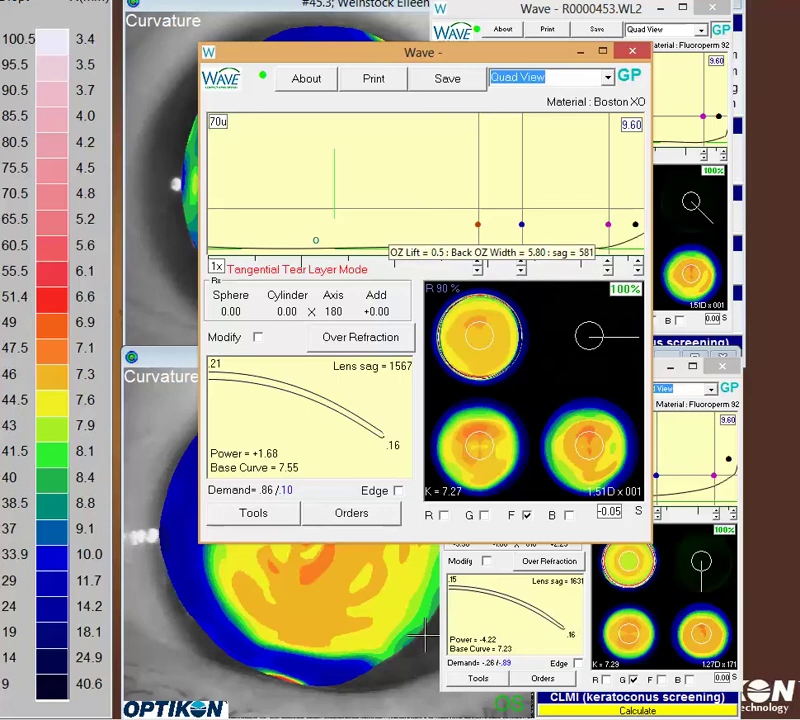
{"action": "left_click_drag", "start_coordinate": [478, 227], "coordinate": [446, 227]}
{"action": "left_click_drag", "start_coordinate": [521, 225], "coordinate": [481, 229]}
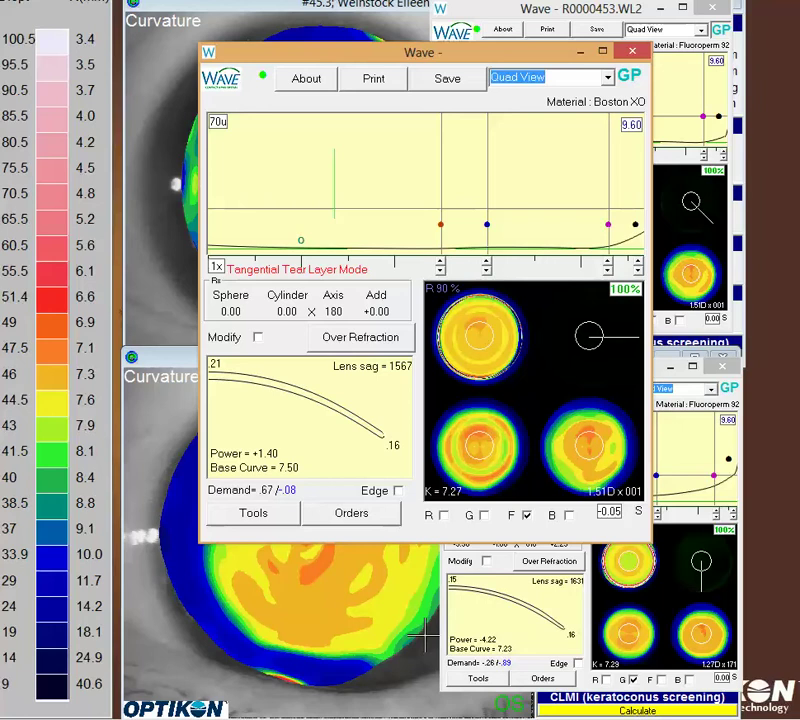
Set the S value of the right-eye Boston XO lens to 0.00 and recalculate the lens with the current settings
{"action": "left_click", "coordinate": [608, 512]}
{"action": "left_click", "coordinate": [633, 514]}
{"action": "left_click", "coordinate": [634, 531]}
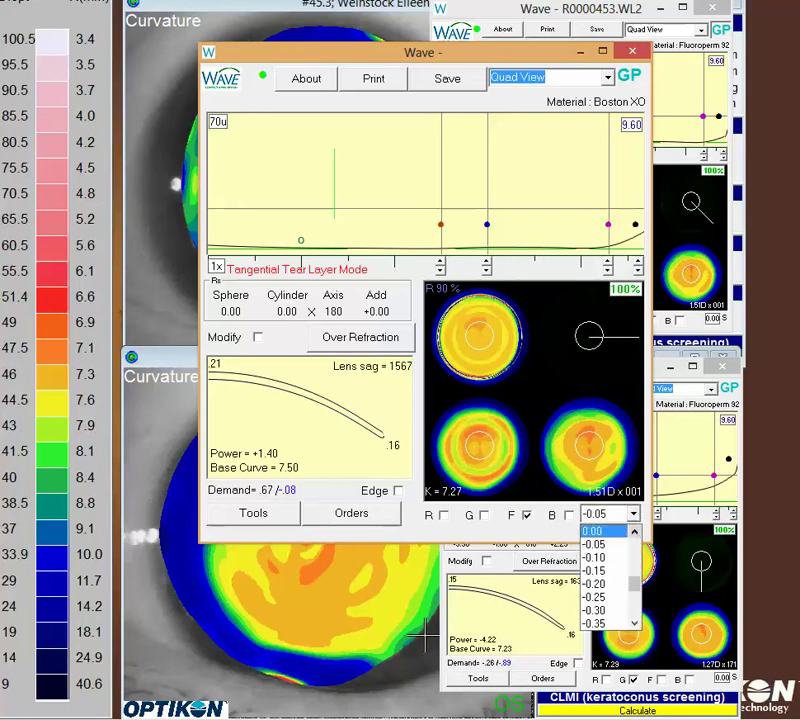
{"action": "left_click", "coordinate": [601, 531]}
{"action": "left_click", "coordinate": [262, 512]}
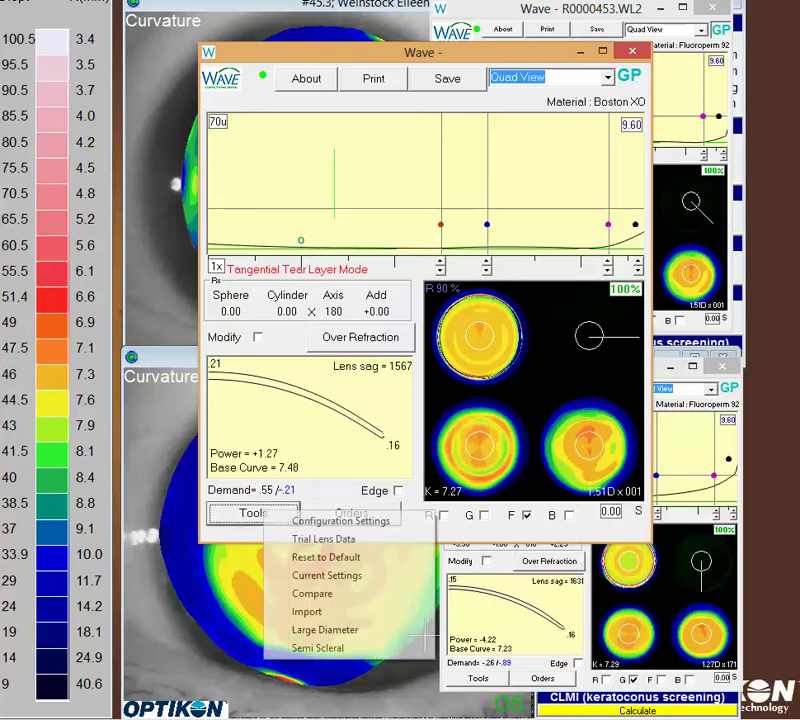
{"action": "left_click", "coordinate": [330, 575]}
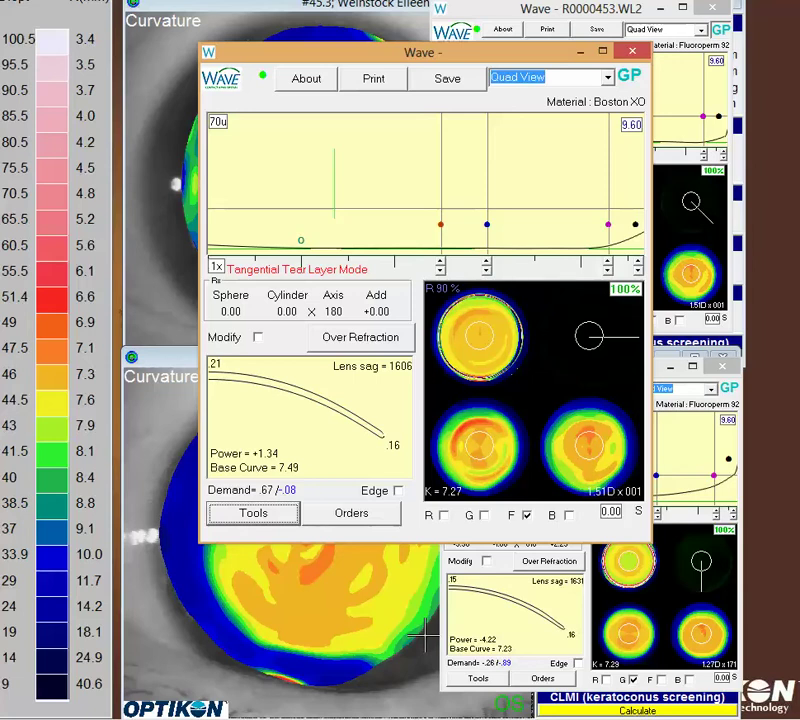
Set the S value of the right-eye Boston XO lens to -0.05 and recalculate the design from the current settings
{"action": "mouse_move", "coordinate": [425, 52]}
{"action": "left_mouse_down"}
{"action": "mouse_move", "coordinate": [306, 322]}
{"action": "mouse_move", "coordinate": [5, 41]}
{"action": "mouse_move", "coordinate": [245, 309]}
{"action": "mouse_move", "coordinate": [443, 312]}
{"action": "mouse_move", "coordinate": [425, 50]}
{"action": "left_mouse_up"}
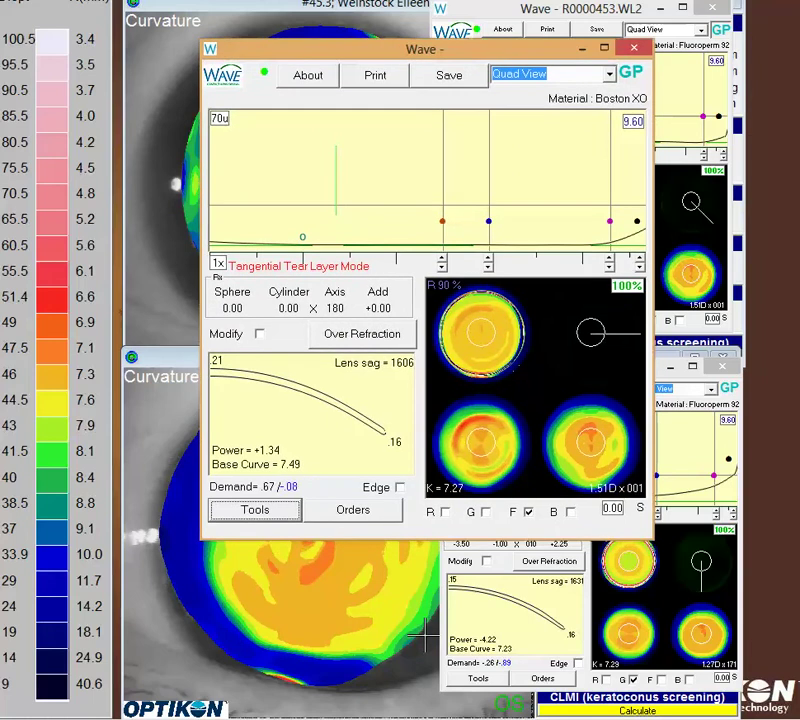
{"action": "left_click", "coordinate": [612, 508]}
{"action": "left_click", "coordinate": [635, 510]}
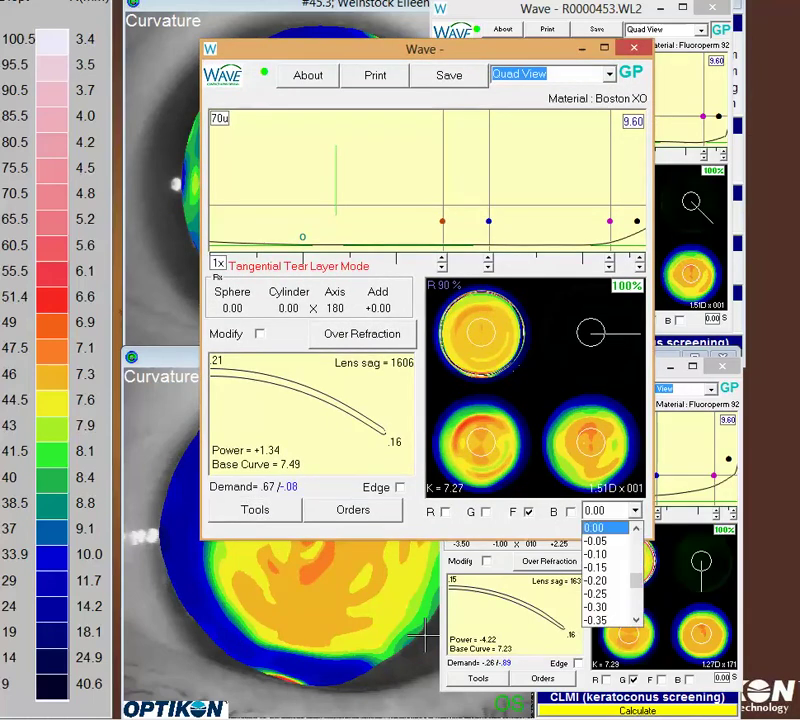
{"action": "left_click", "coordinate": [597, 541]}
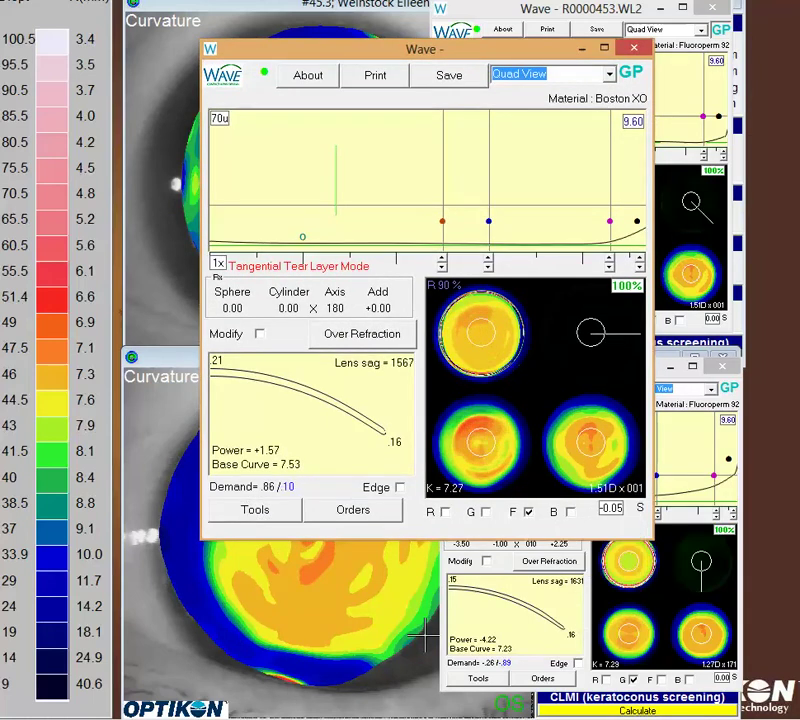
{"action": "left_click", "coordinate": [255, 509]}
{"action": "left_click", "coordinate": [360, 577]}
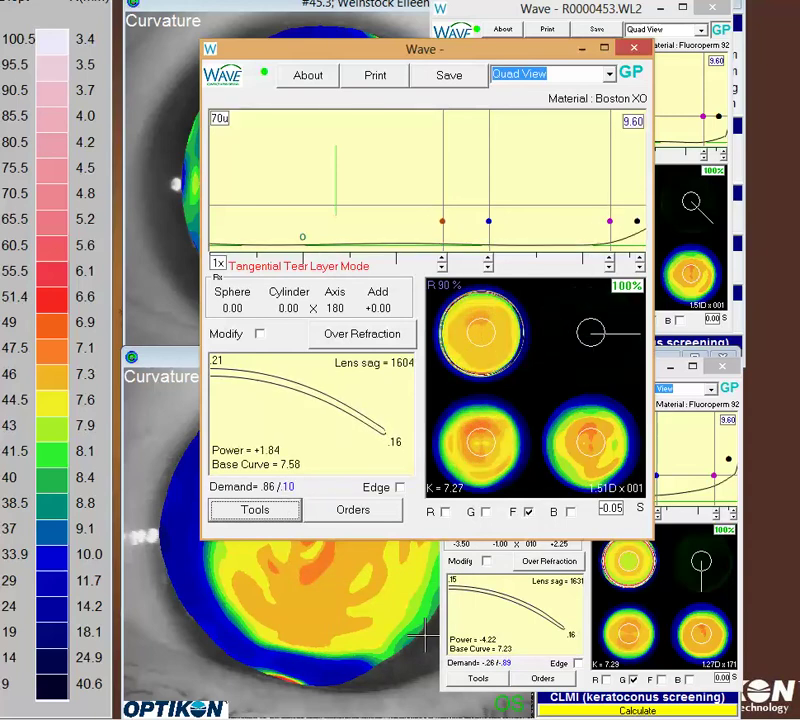
Compare the right-eye Boston XO lens with the Fluoroperm 92 lens, viewing its tear layer along horizontal and vertical meridians
{"action": "left_click_drag", "start_coordinate": [425, 48], "coordinate": [288, 315]}
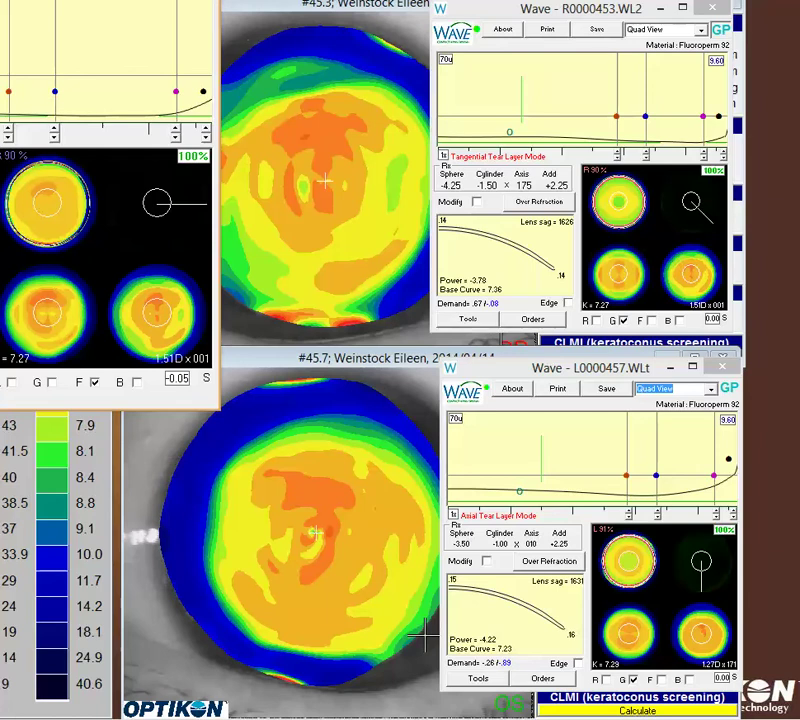
{"action": "left_click_drag", "start_coordinate": [0, 0], "coordinate": [371, 33]}
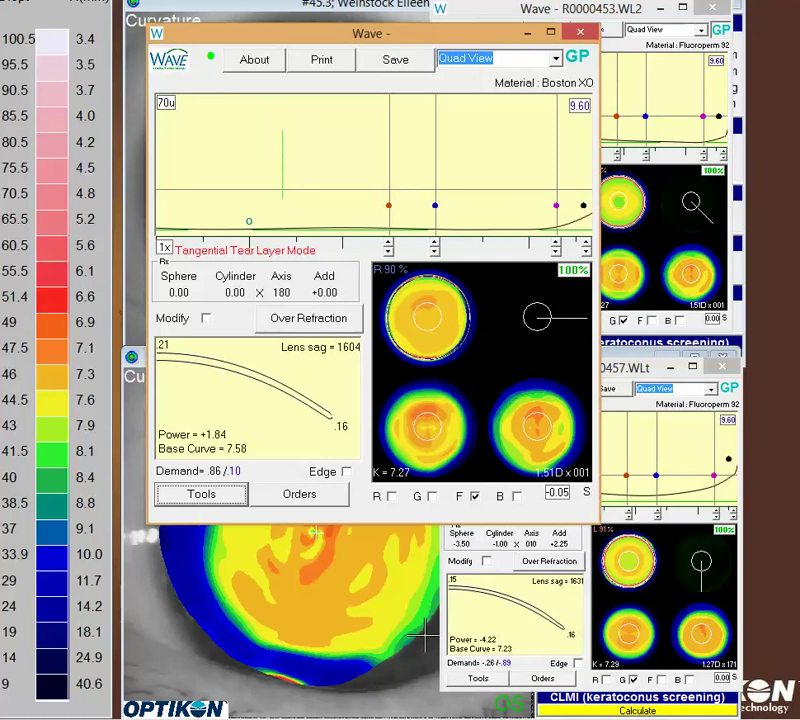
{"action": "left_click", "coordinate": [570, 284]}
{"action": "left_click", "coordinate": [504, 284]}
{"action": "left_click_drag", "start_coordinate": [505, 285], "coordinate": [537, 272]}
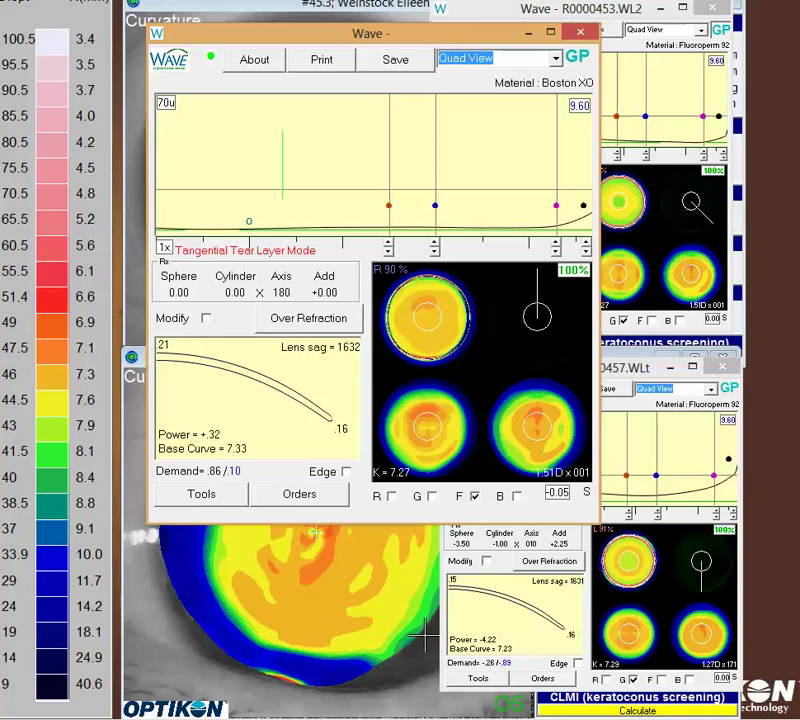
{"action": "mouse_move", "coordinate": [371, 33]}
{"action": "left_mouse_down"}
{"action": "mouse_move", "coordinate": [391, 436]}
{"action": "mouse_move", "coordinate": [391, 182]}
{"action": "mouse_move", "coordinate": [364, 21]}
{"action": "left_mouse_up"}
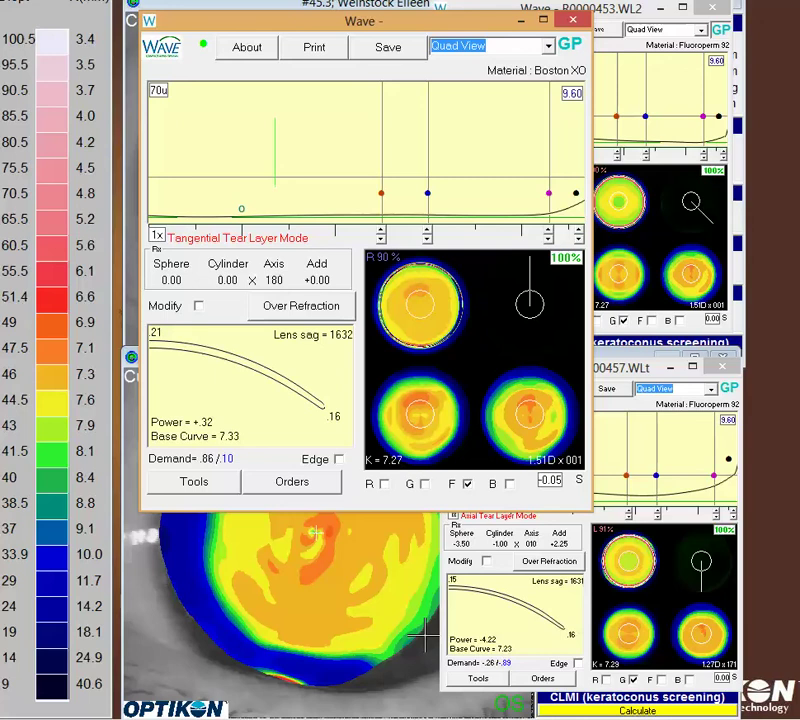
{"action": "left_click_drag", "start_coordinate": [364, 20], "coordinate": [0, 308]}
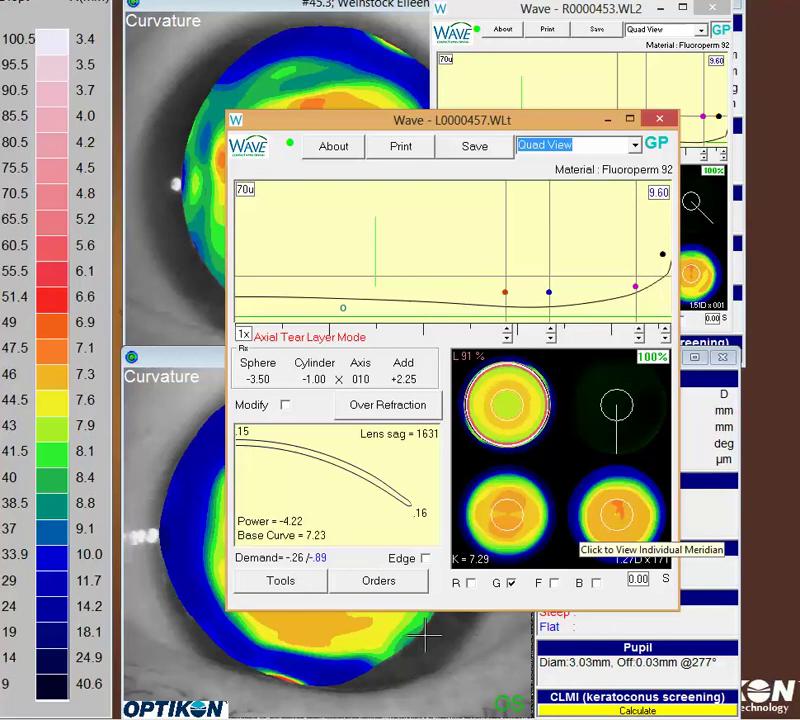
Bring the left-eye Fluoroperm 92 lens (L0000457.WLt) forward and examine its tear layer along an oblique meridian
{"action": "left_click_drag", "start_coordinate": [452, 119], "coordinate": [672, 71]}
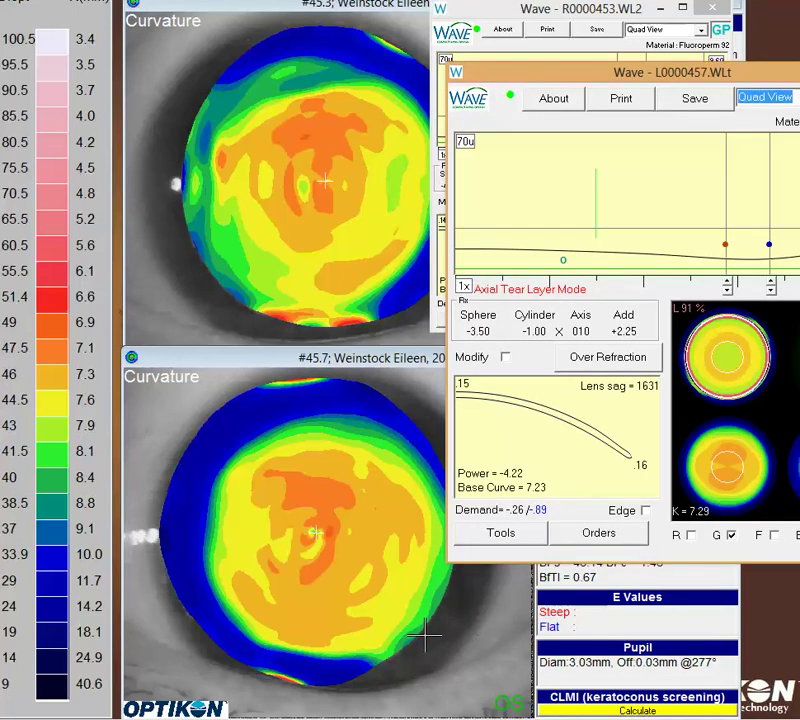
{"action": "left_click_drag", "start_coordinate": [672, 71], "coordinate": [442, 93]}
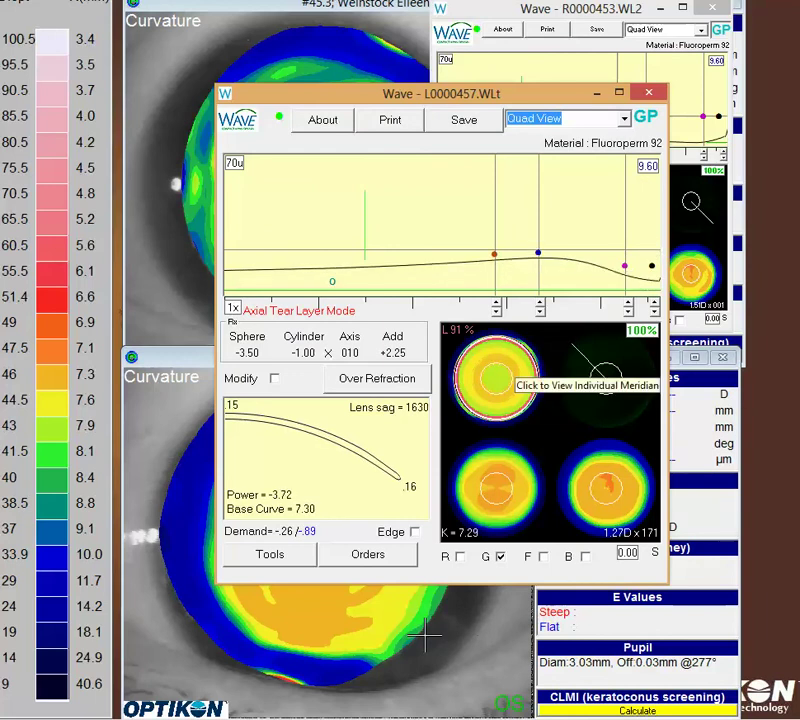
{"action": "left_click_drag", "start_coordinate": [572, 344], "coordinate": [639, 345]}
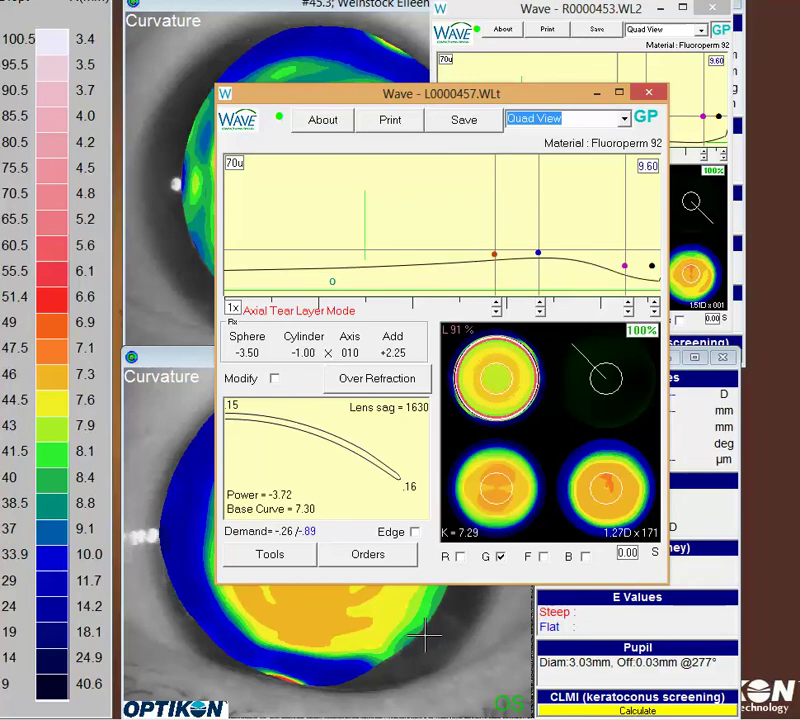
{"action": "left_click", "coordinate": [425, 635]}
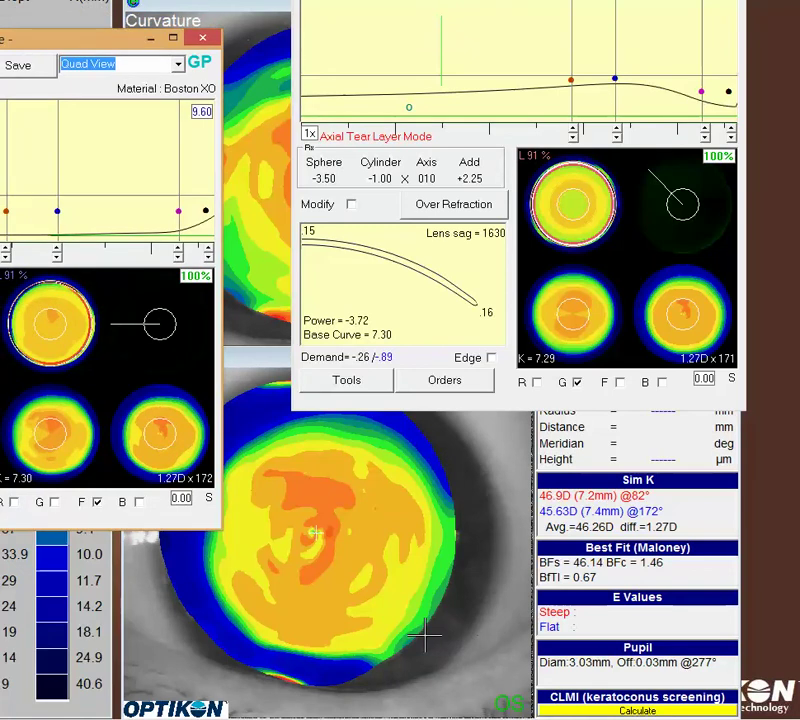
Bring the left-eye Boston XO lens into view and examine its tear layer along the horizontal, vertical and oblique meridians
{"action": "left_click_drag", "start_coordinate": [100, 39], "coordinate": [551, 89]}
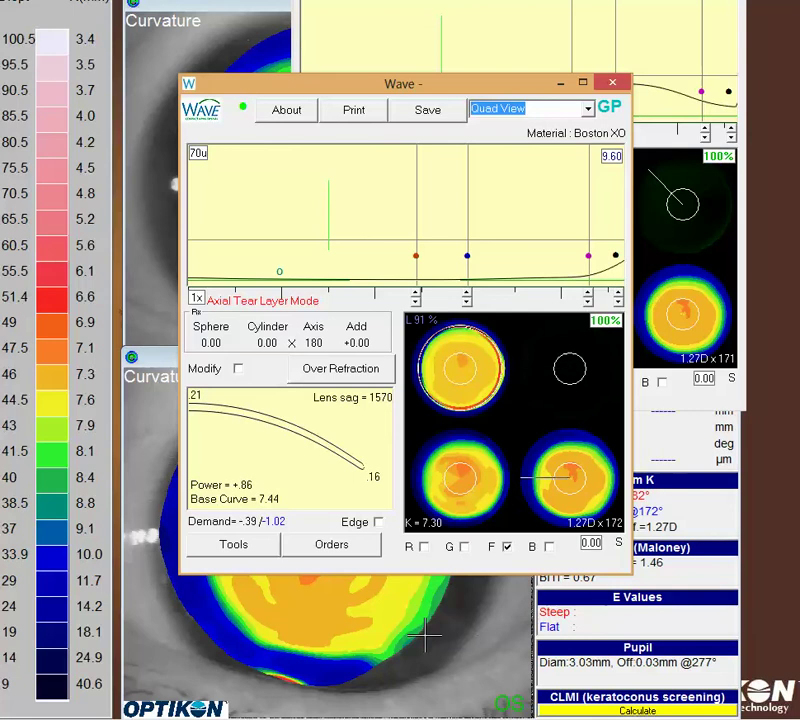
{"action": "left_click", "coordinate": [522, 478]}
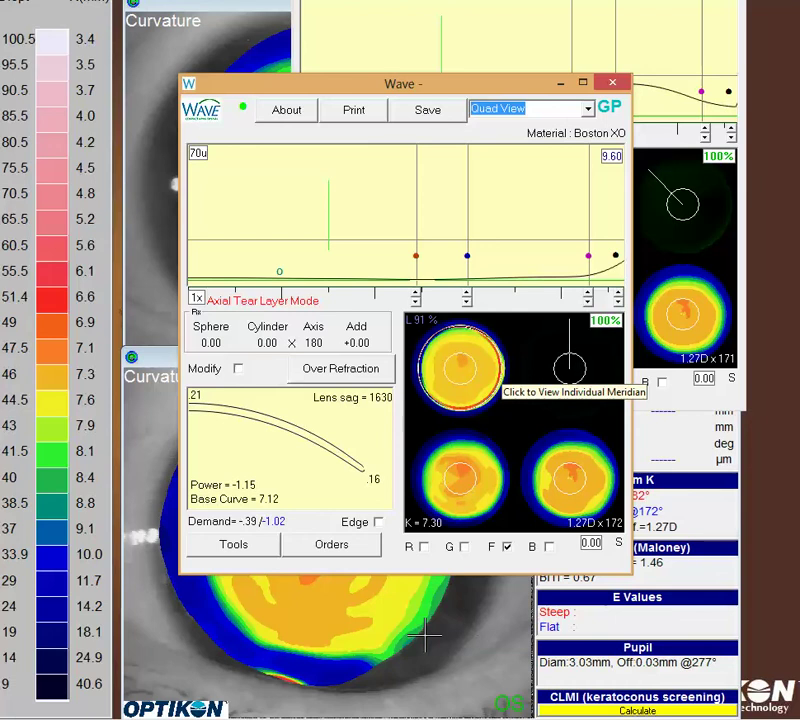
{"action": "left_click", "coordinate": [602, 336]}
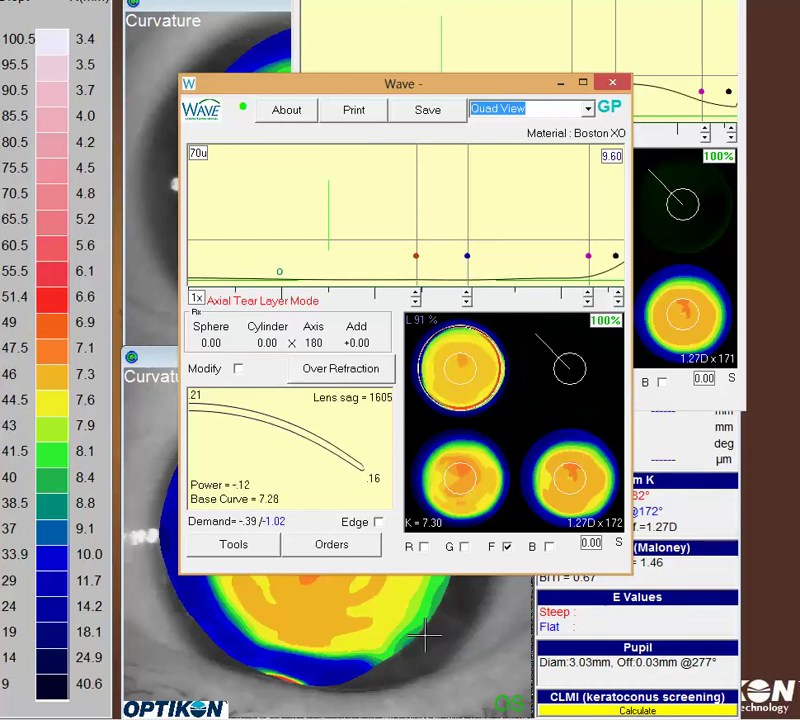
{"action": "left_click_drag", "start_coordinate": [404, 83], "coordinate": [375, 26]}
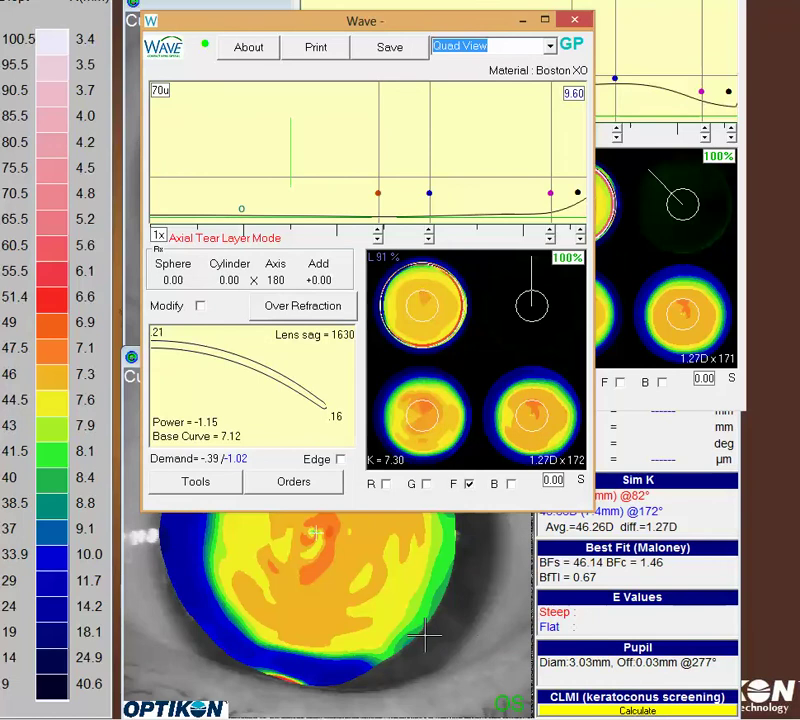